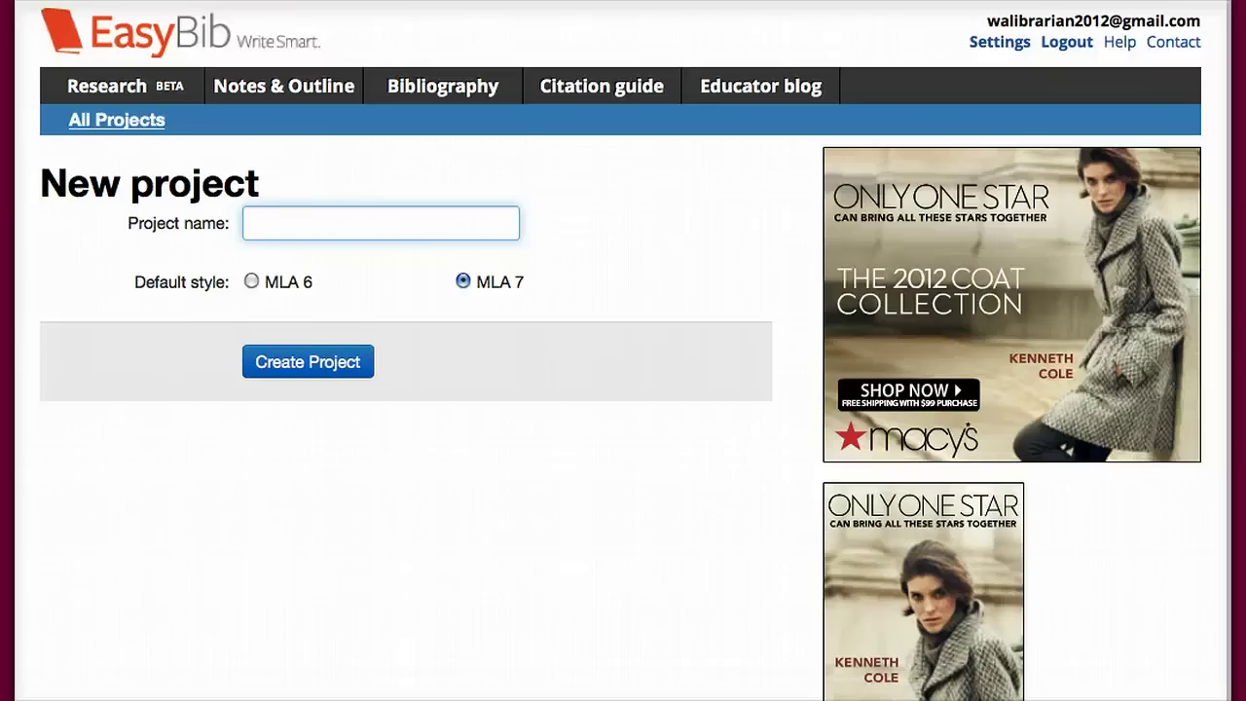
Name the new project 'World History' and create it, opening its empty MLA 7 bibliography
{"action": "type", "text": "W"}
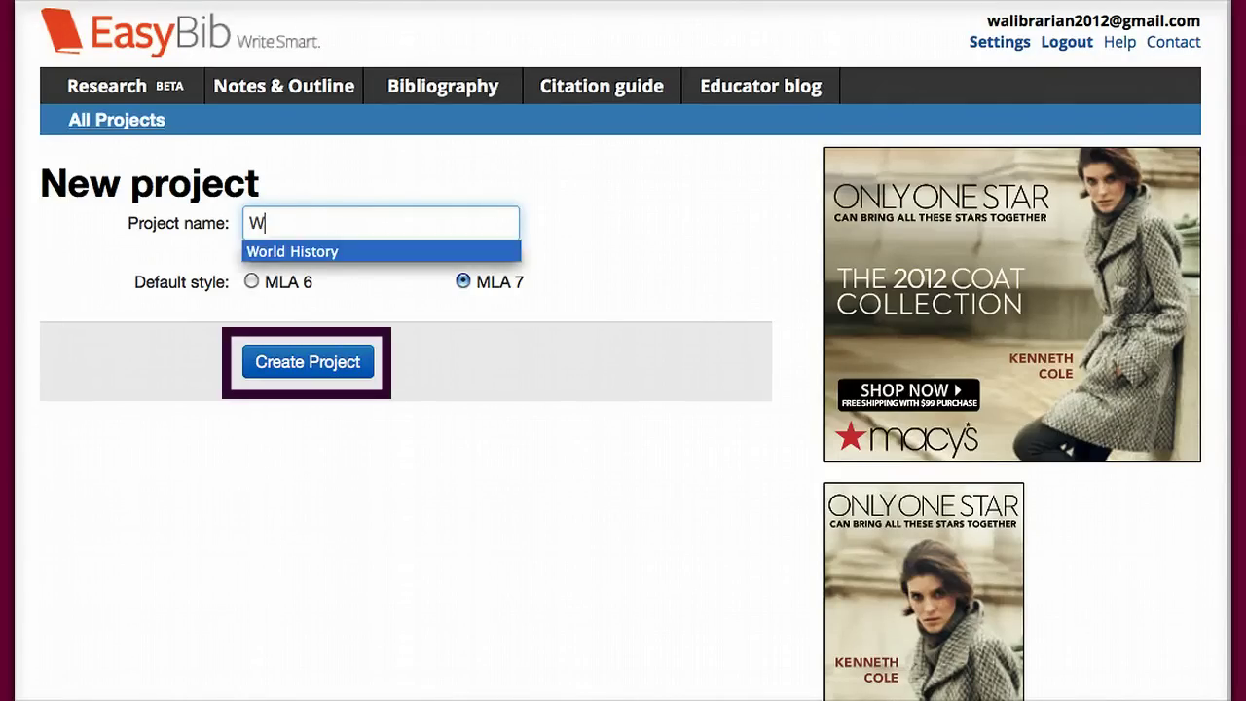
{"action": "key", "text": "Down"}
{"action": "key", "text": "Return"}
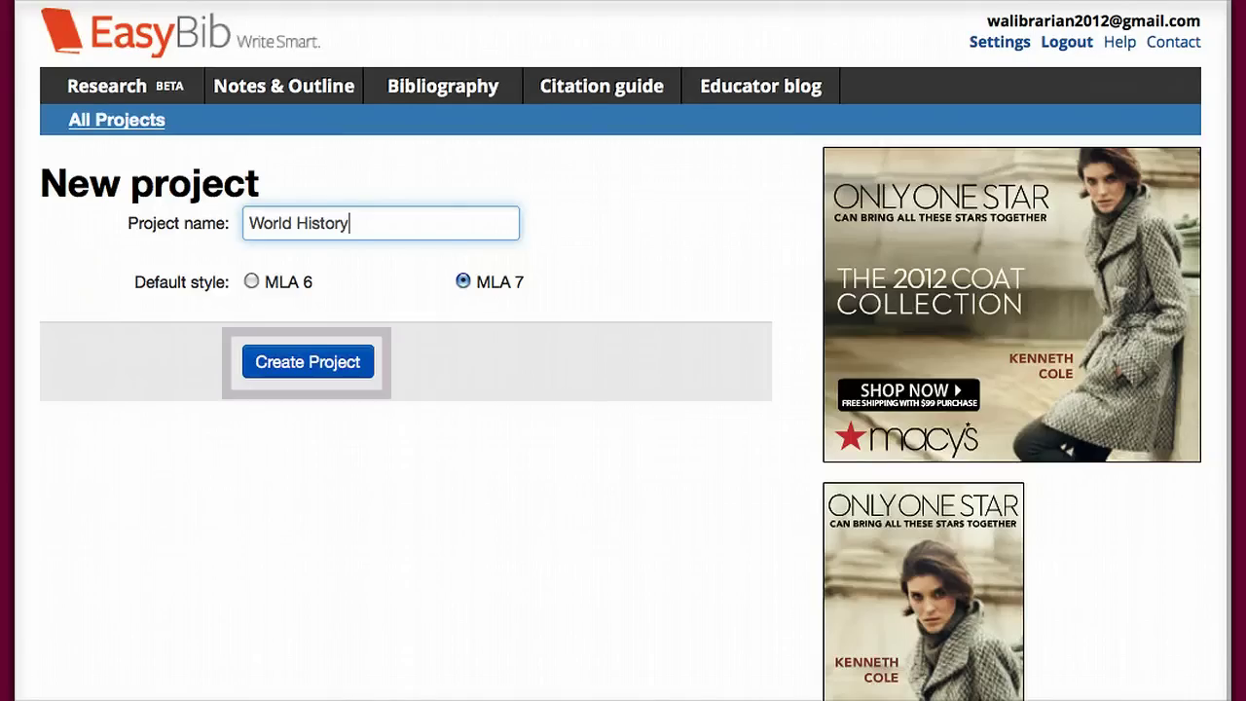
{"action": "key", "text": "Return"}
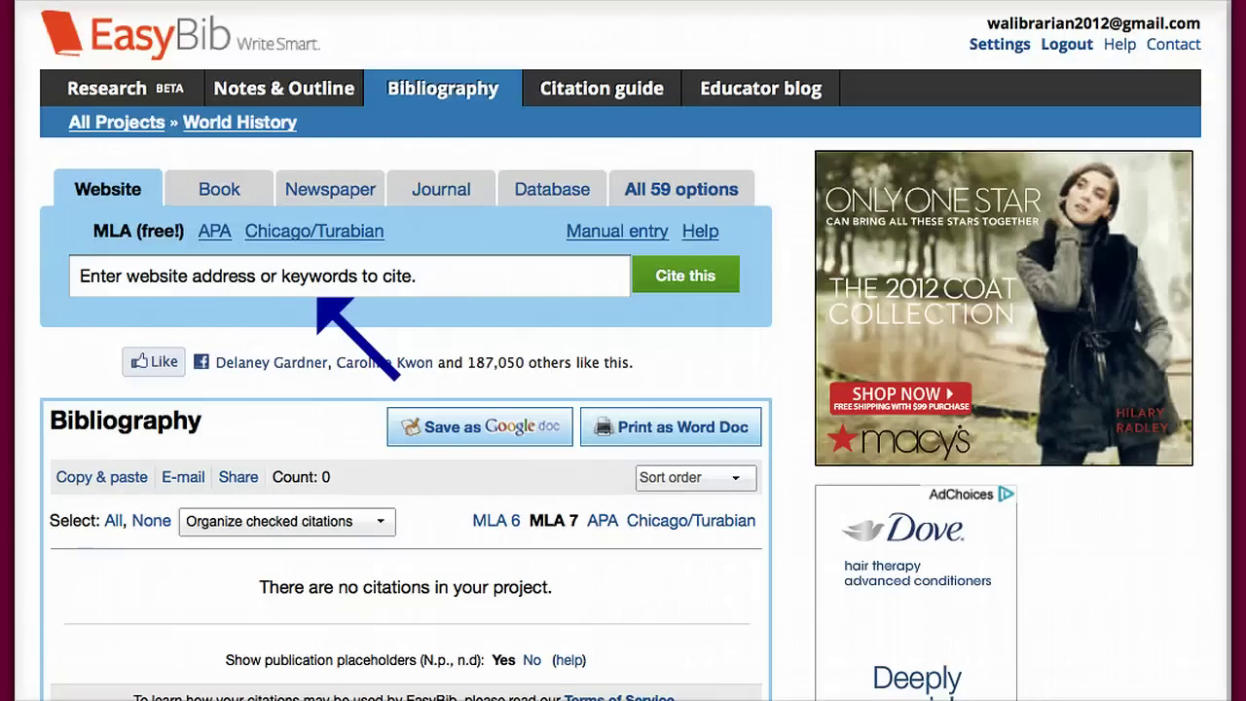
Look up the pasted Sitting Bull biography.com URL as a website citation and review its details
{"action": "left_click", "coordinate": [351, 276]}
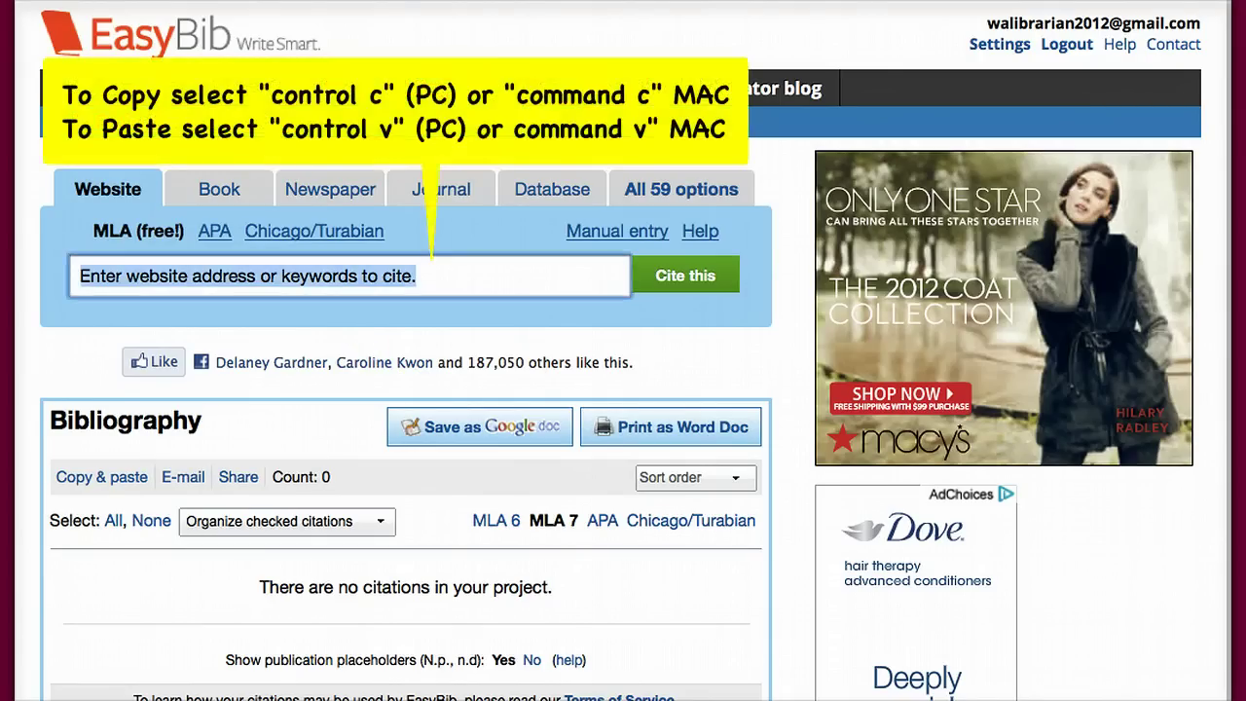
{"action": "type", "text": "http://www.biography.com/people/sitting-bull-9485326"}
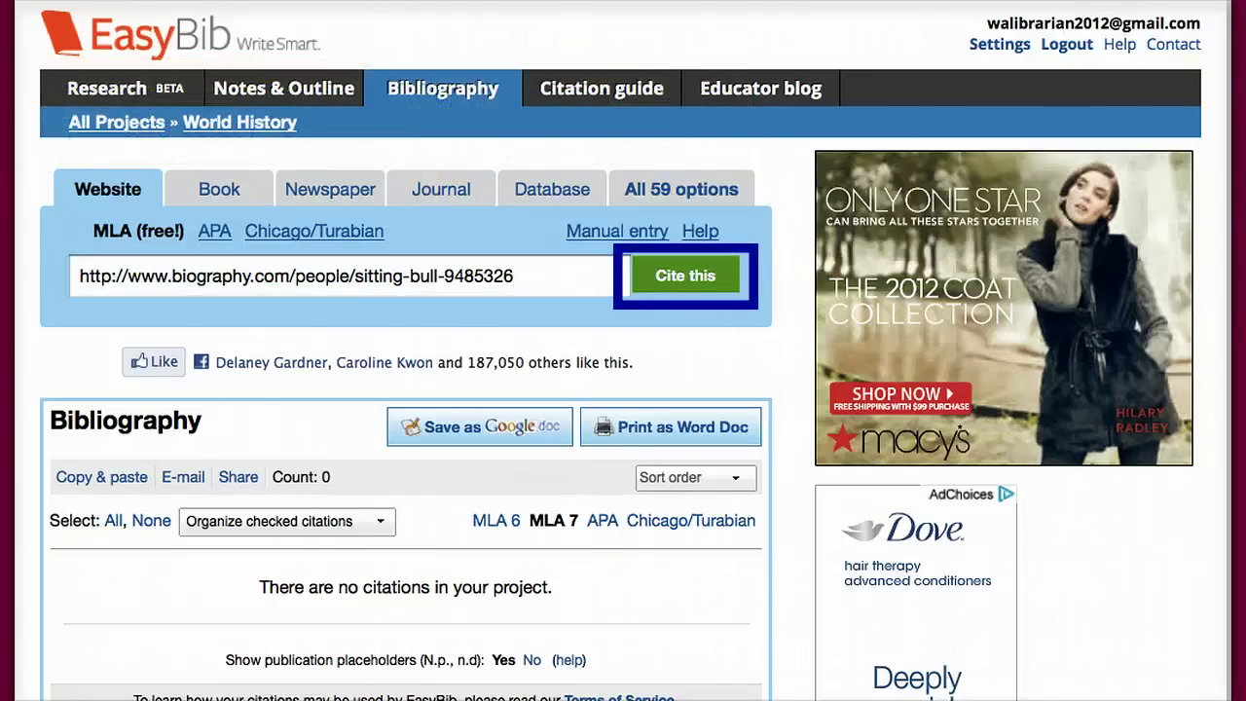
{"action": "key", "text": "Return"}
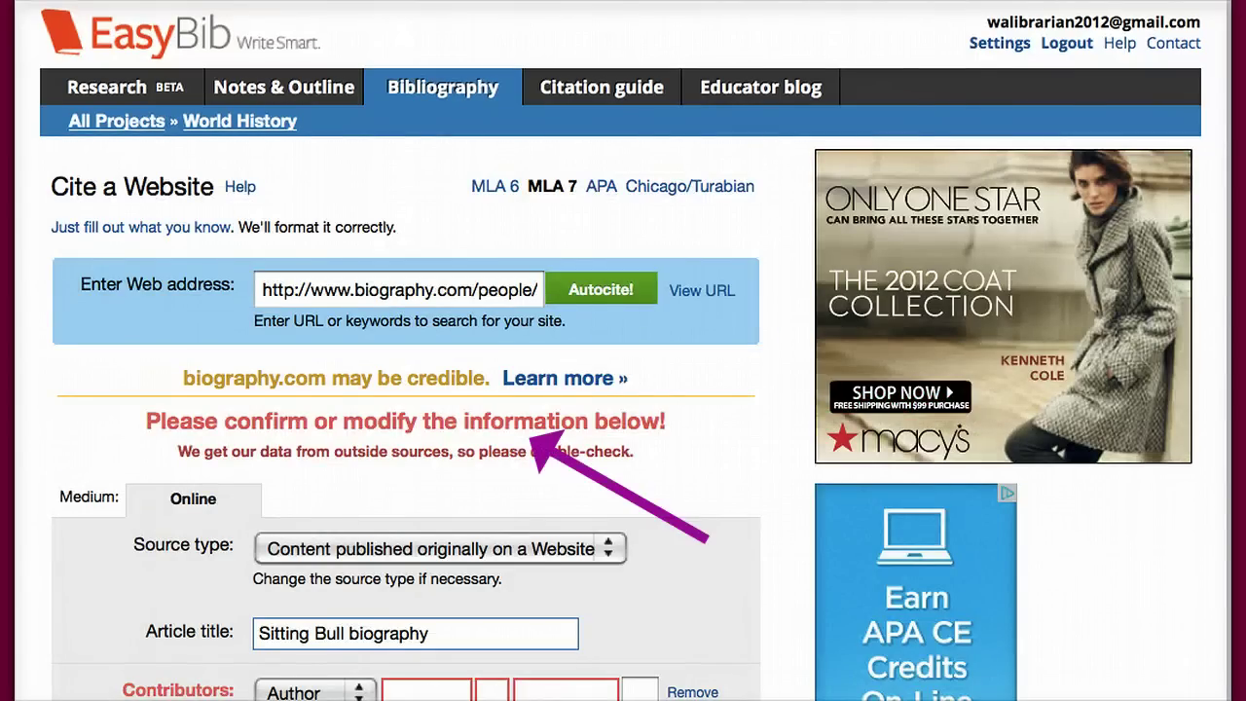
{"action": "scroll", "coordinate": [624, 389], "scroll_direction": "down", "scroll_amount": 1}
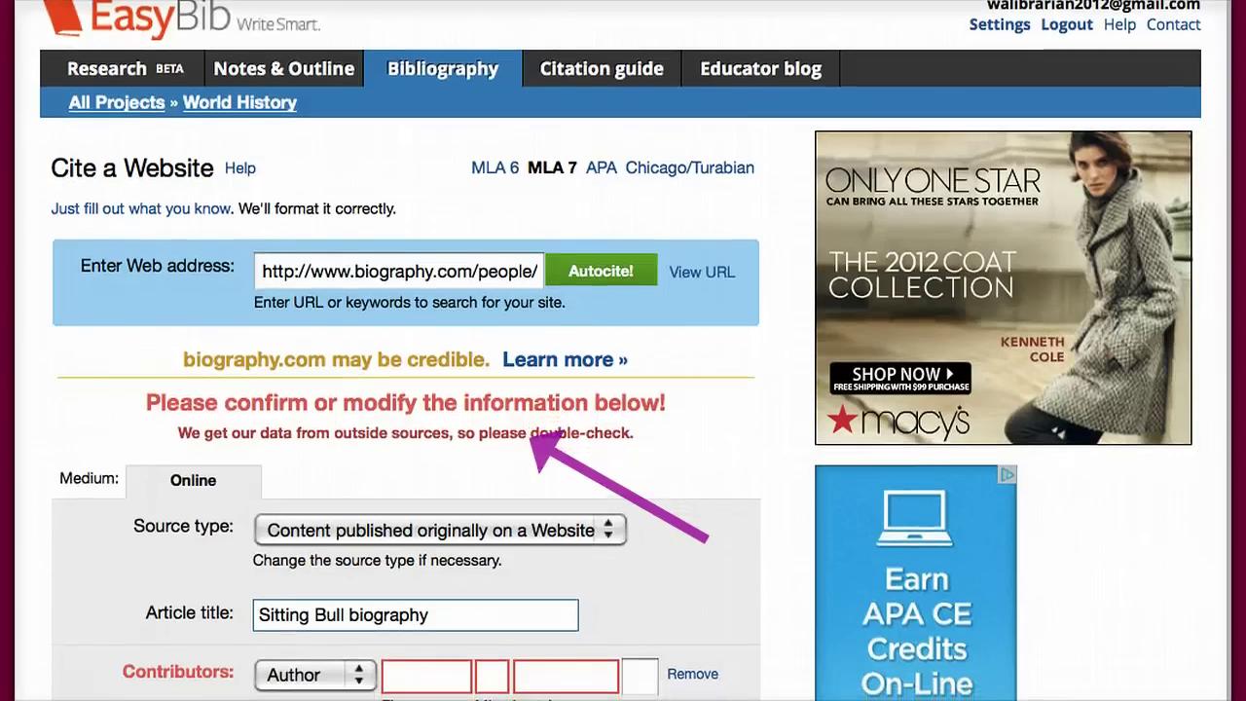
{"action": "scroll", "coordinate": [623, 389], "scroll_direction": "down", "scroll_amount": 5}
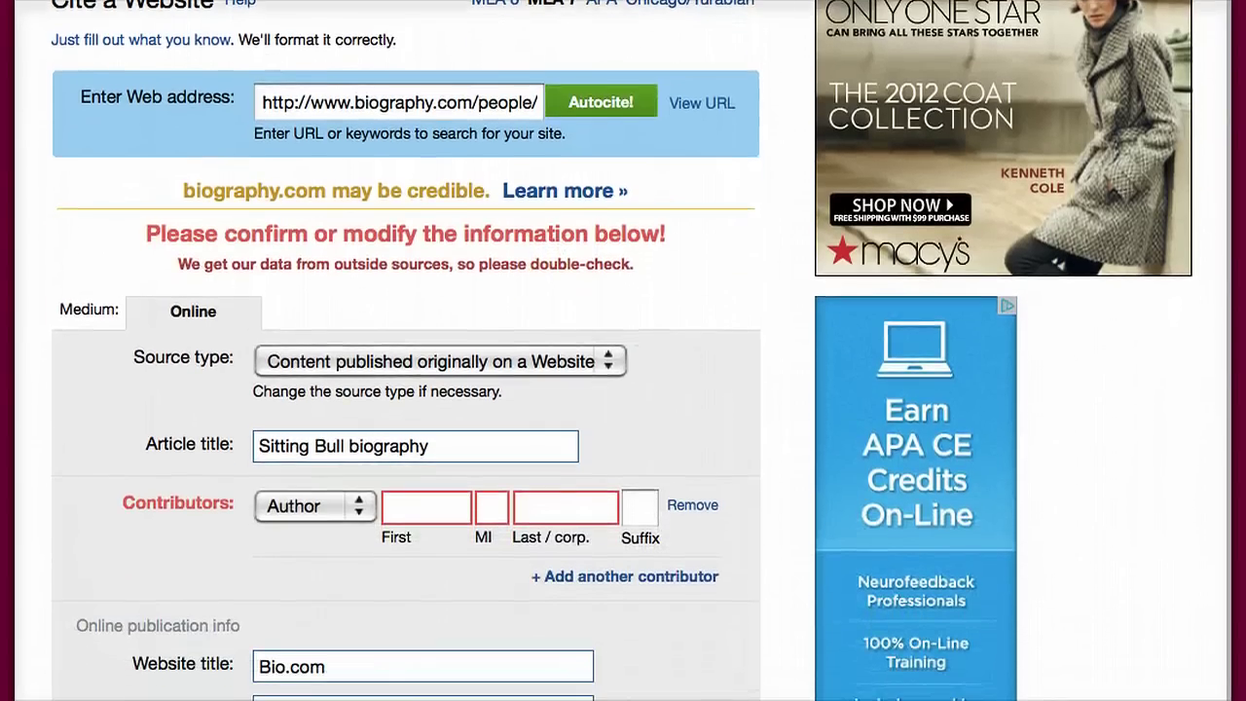
{"action": "scroll", "coordinate": [623, 390], "scroll_direction": "down", "scroll_amount": 6}
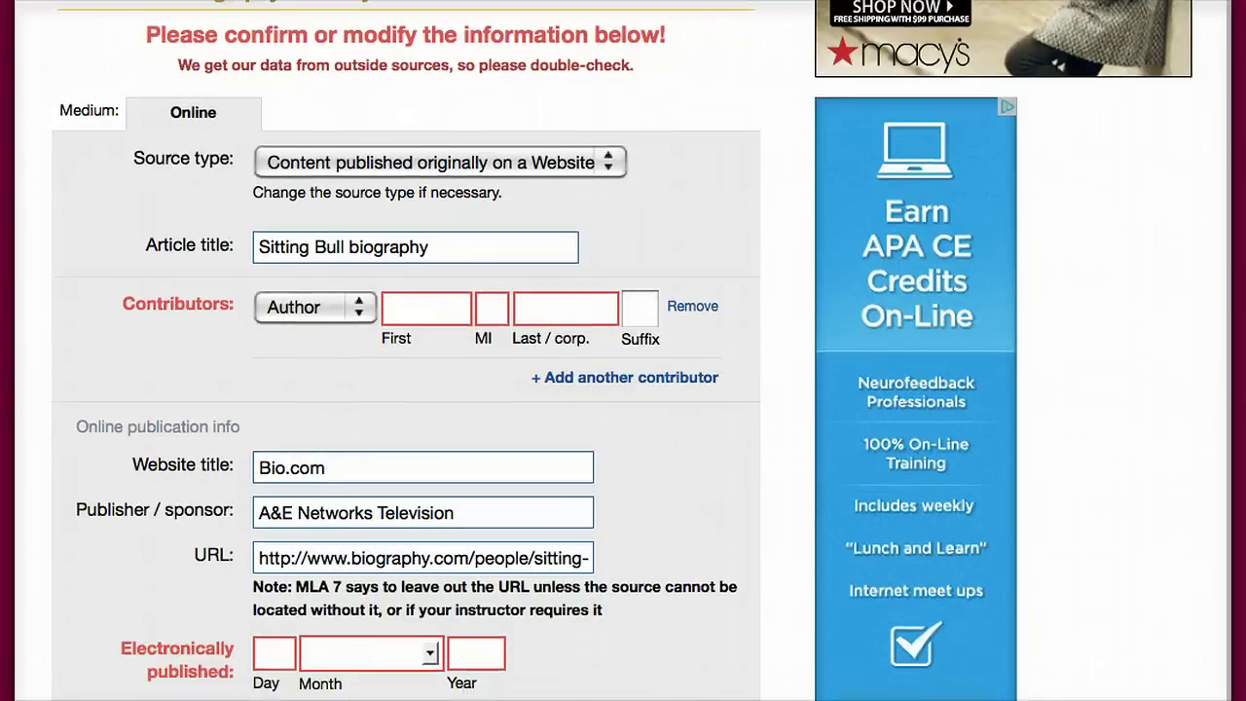
{"action": "scroll", "coordinate": [623, 389], "scroll_direction": "down", "scroll_amount": 4}
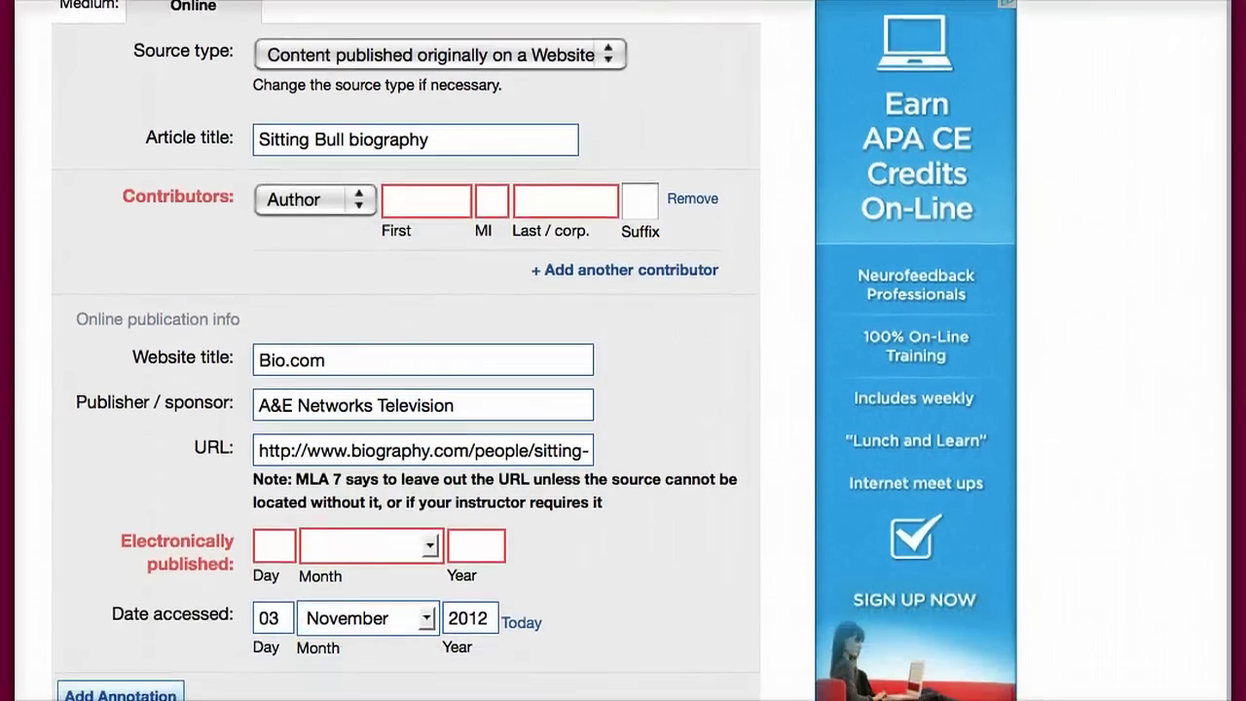
{"action": "scroll", "coordinate": [623, 389], "scroll_direction": "down", "scroll_amount": 2}
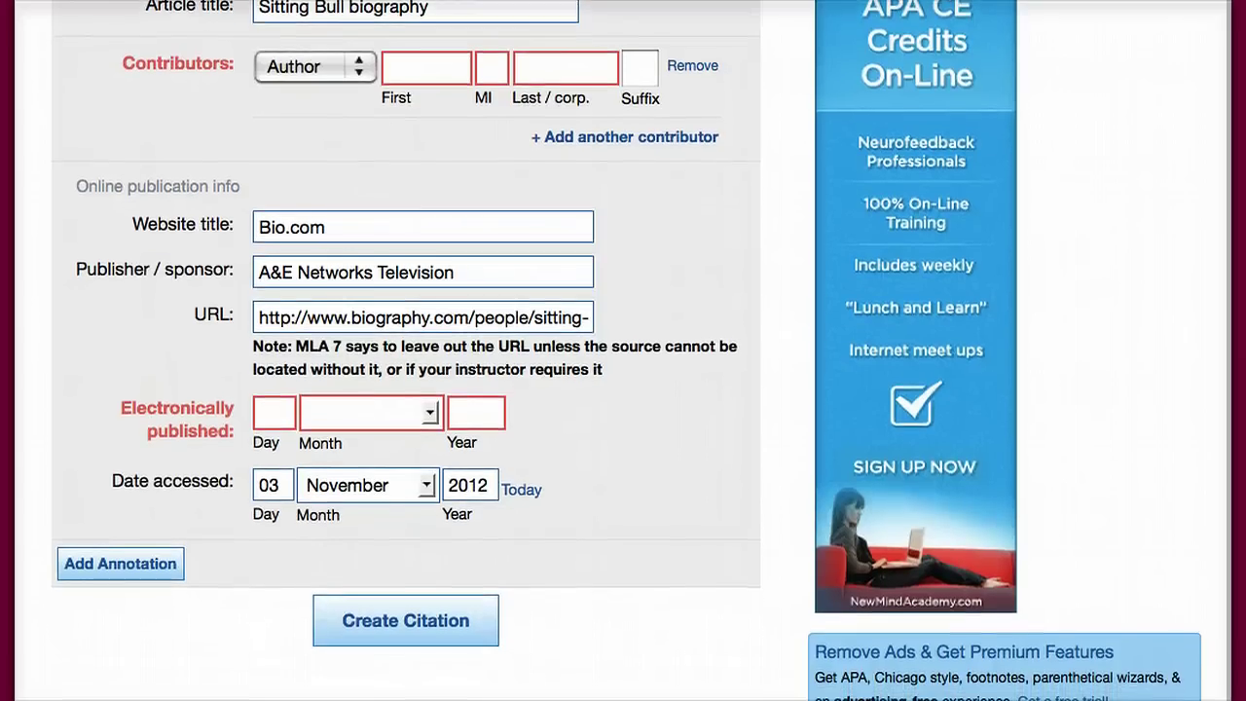
{"action": "scroll", "coordinate": [623, 389], "scroll_direction": "down", "scroll_amount": 1}
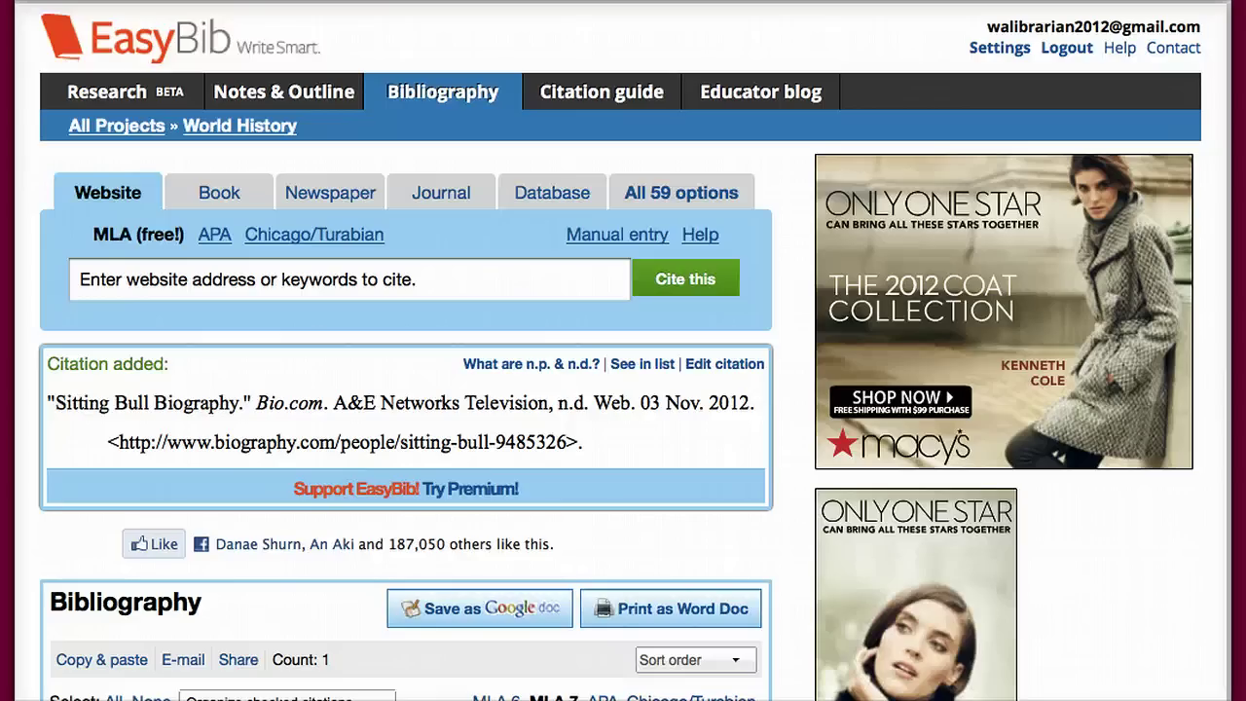
Switch the citation source type to Book
{"action": "left_click", "coordinate": [219, 192]}
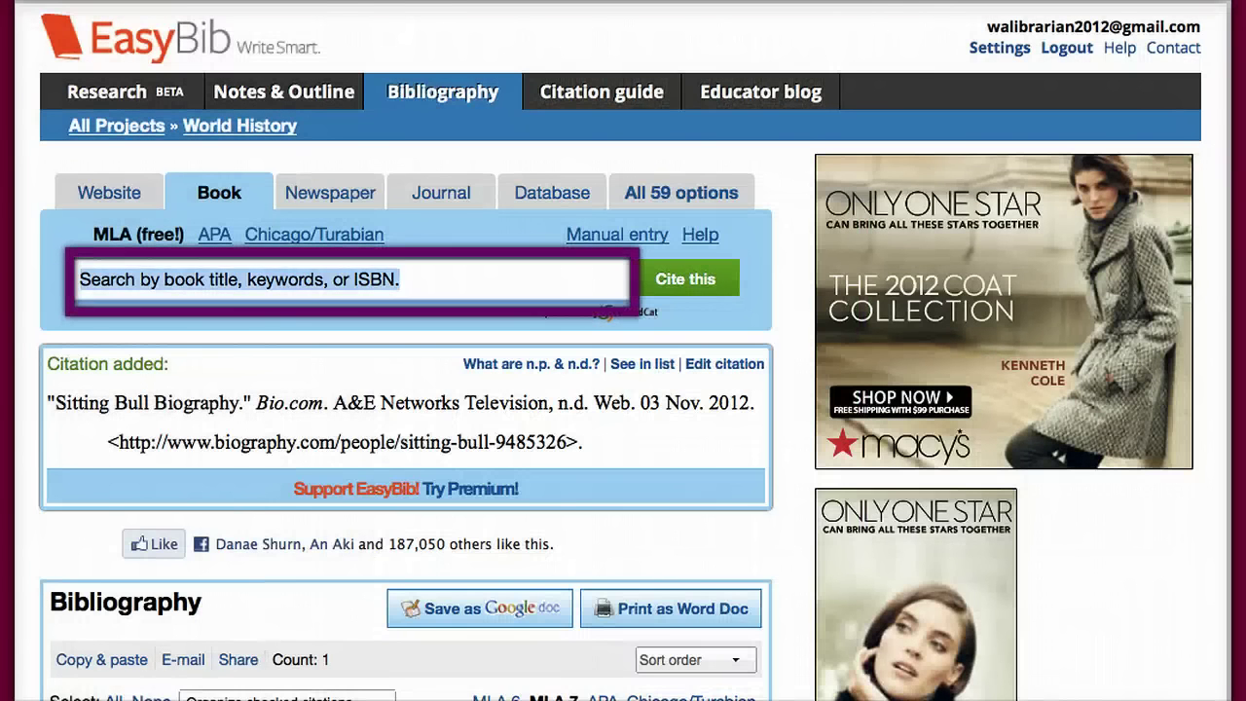
{"action": "left_click", "coordinate": [81, 279]}
{"action": "type", "text": "080"}
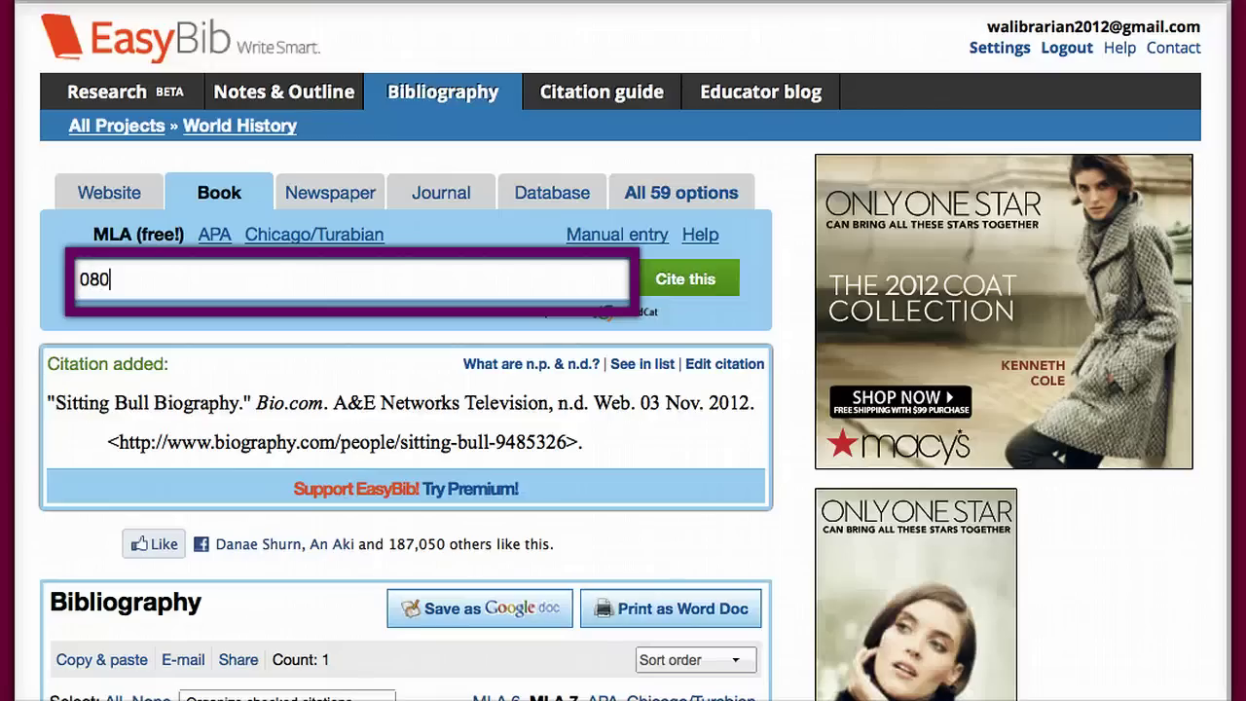
{"action": "type", "text": "5012745"}
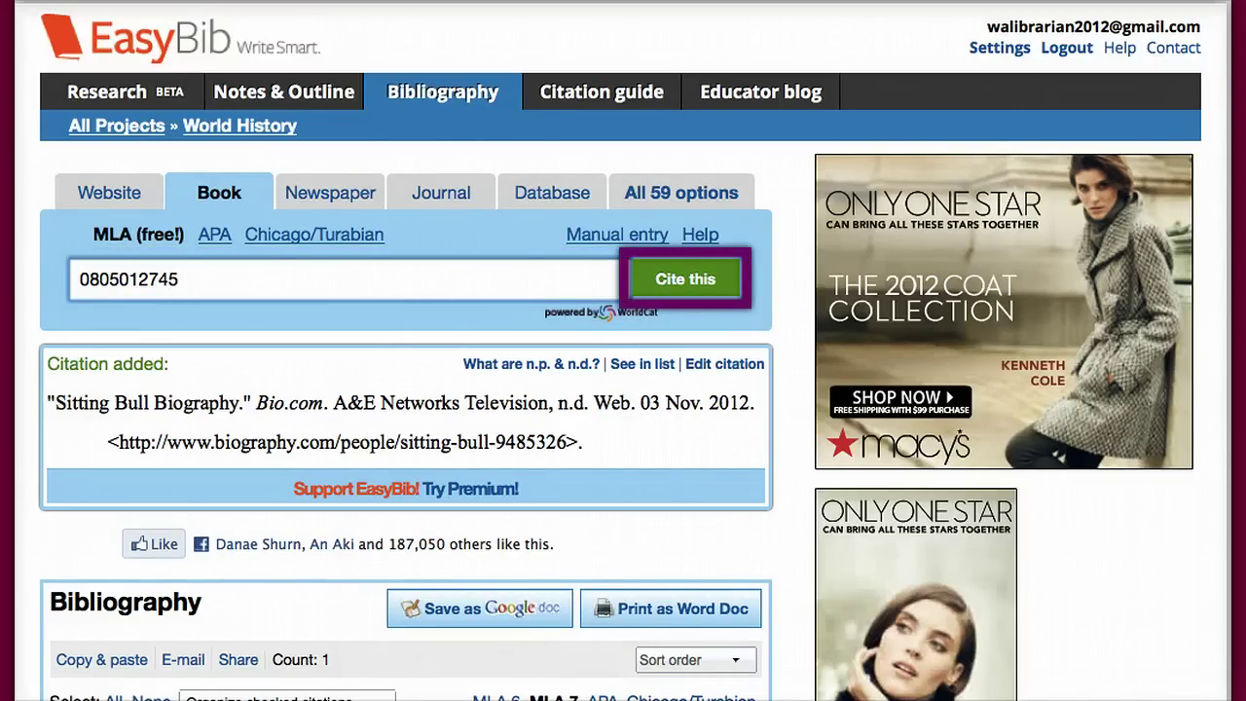
{"action": "key", "text": "Return"}
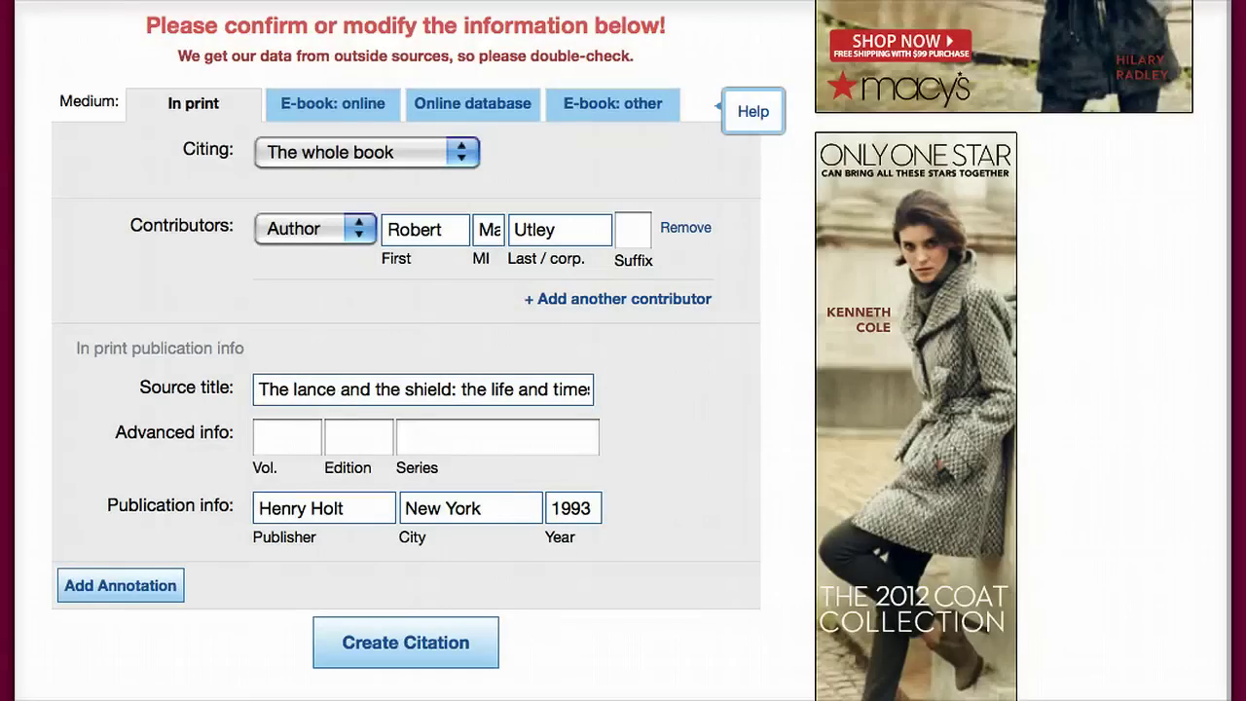
Set the book's edition to 1st and cite a chapter or section
{"action": "left_click", "coordinate": [358, 437]}
{"action": "type", "text": "1"}
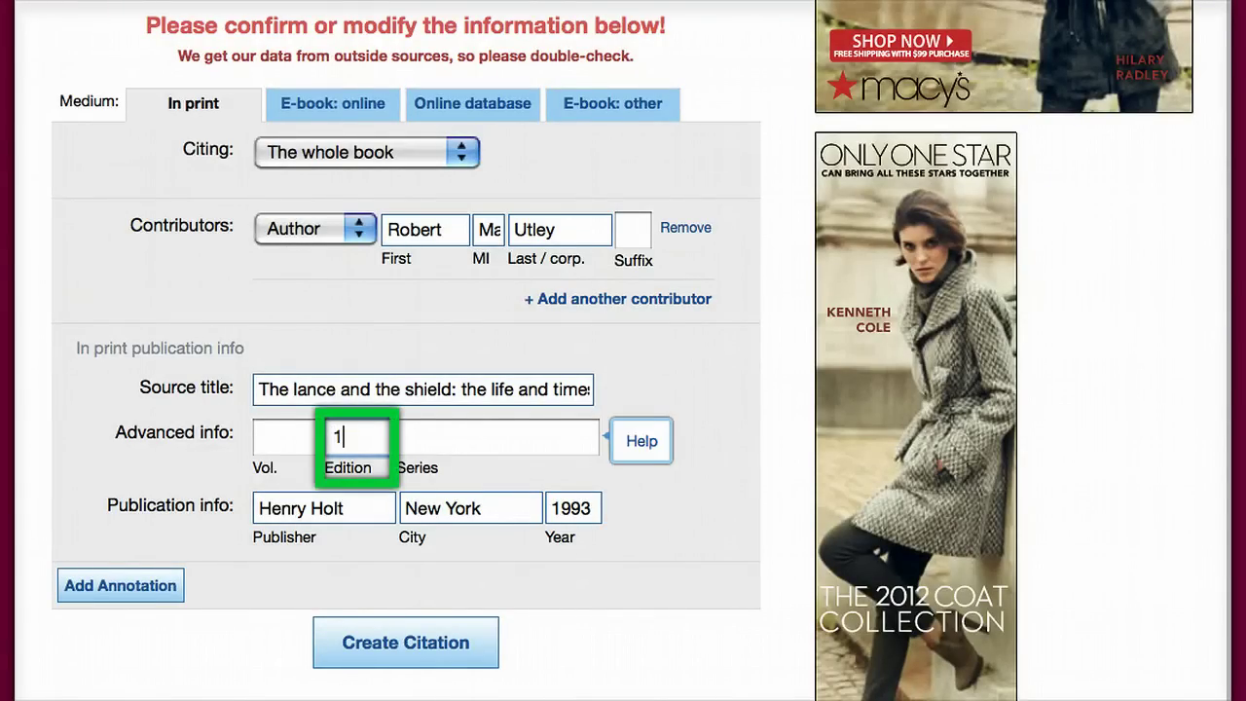
{"action": "key", "text": "Down"}
{"action": "key", "text": "Return"}
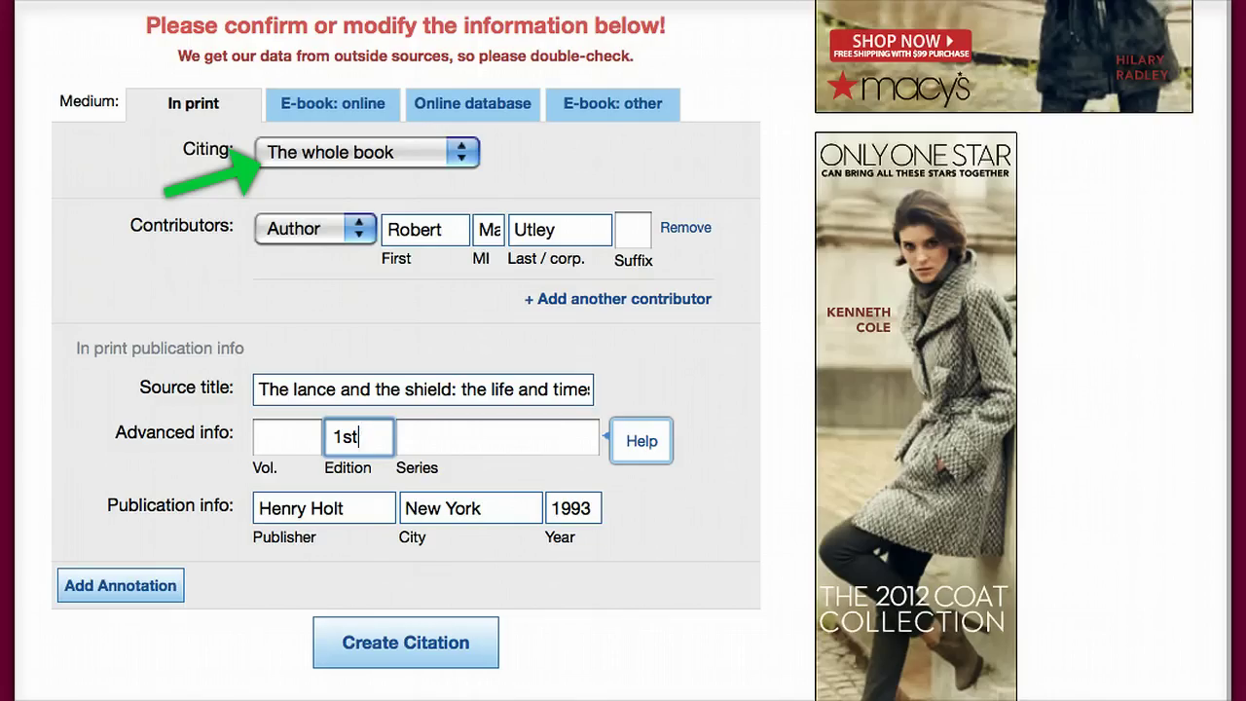
{"action": "left_click", "coordinate": [366, 152]}
{"action": "key", "text": "Down"}
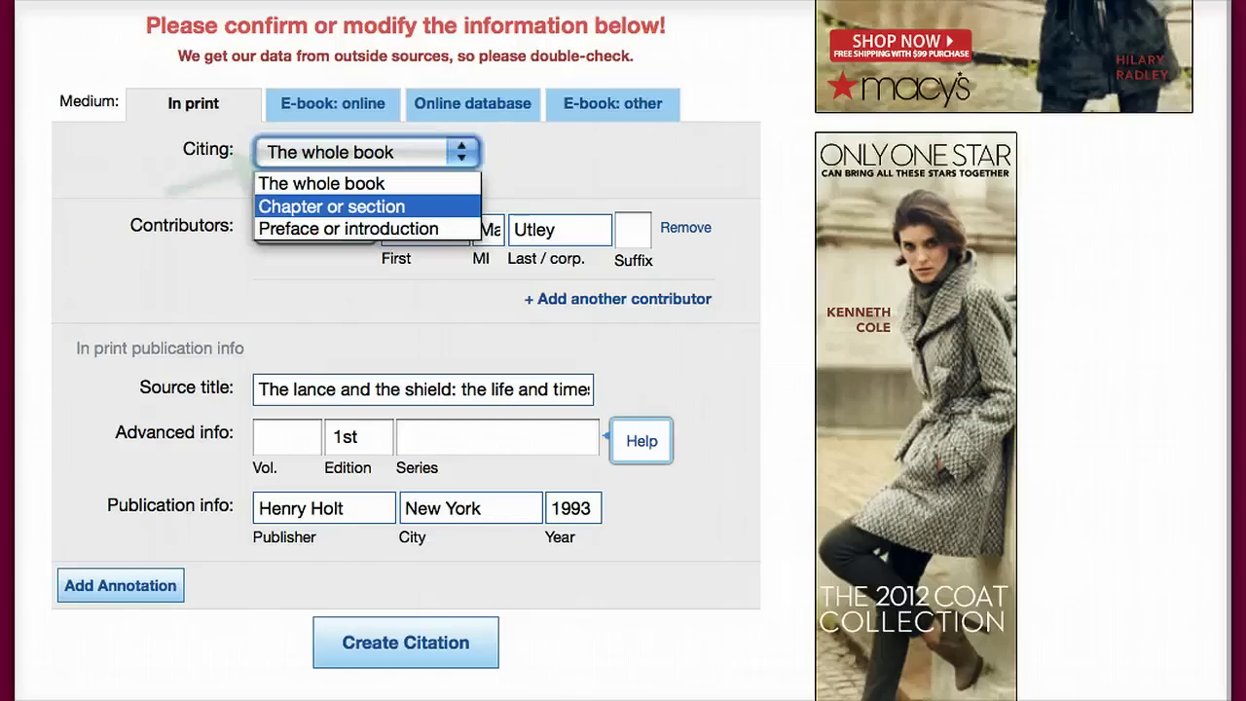
{"action": "key", "text": "Return"}
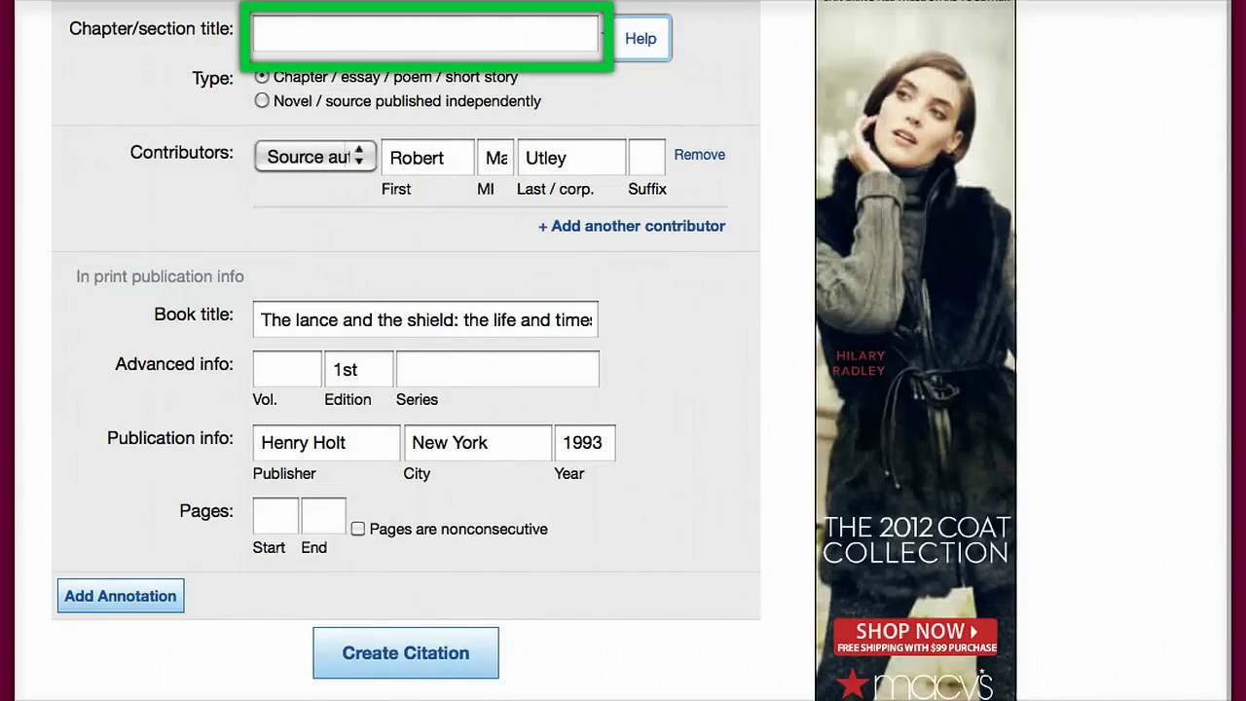
Enter chapter title 'Bear Coat' with pages 165-173 and create the citation
{"action": "left_click", "coordinate": [425, 35]}
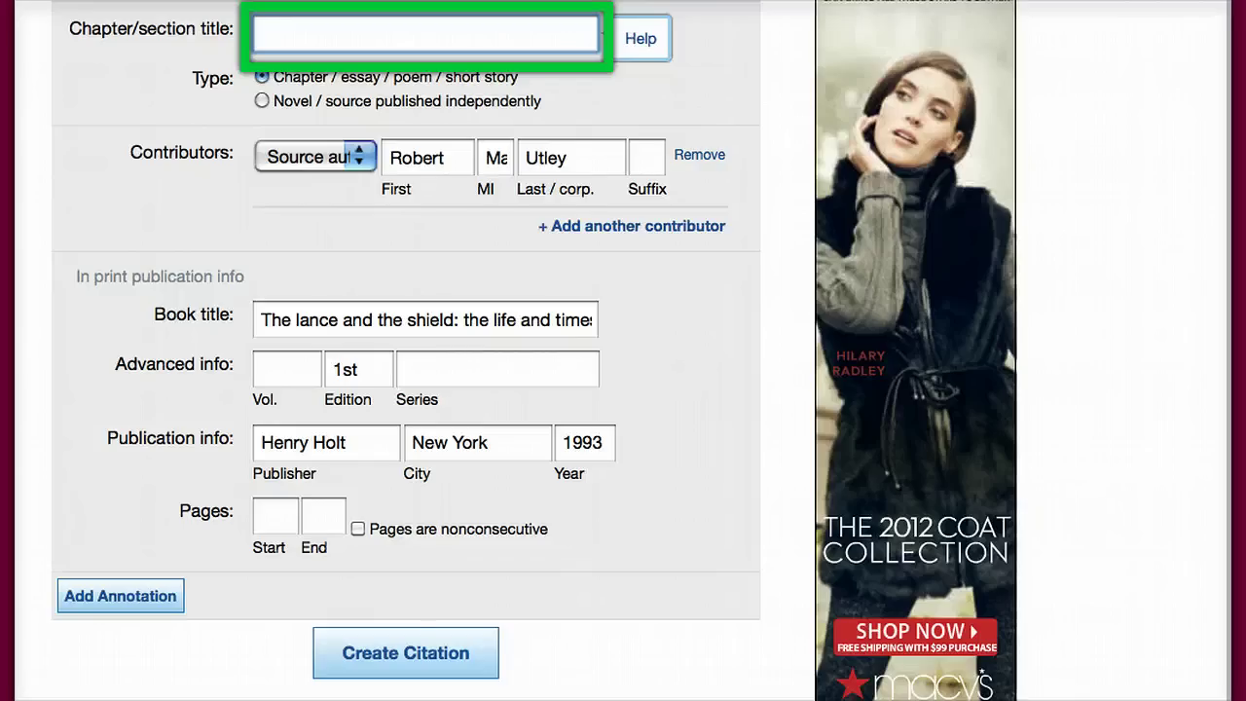
{"action": "type", "text": "B"}
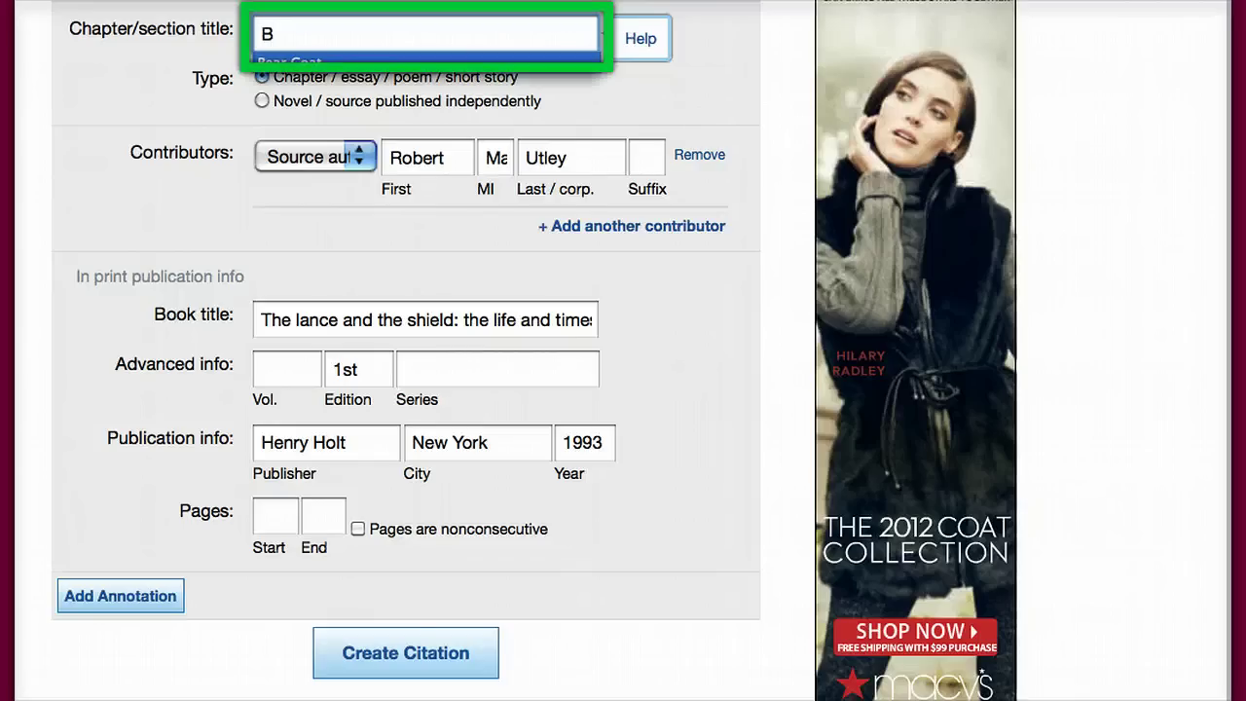
{"action": "type", "text": "ear Coat"}
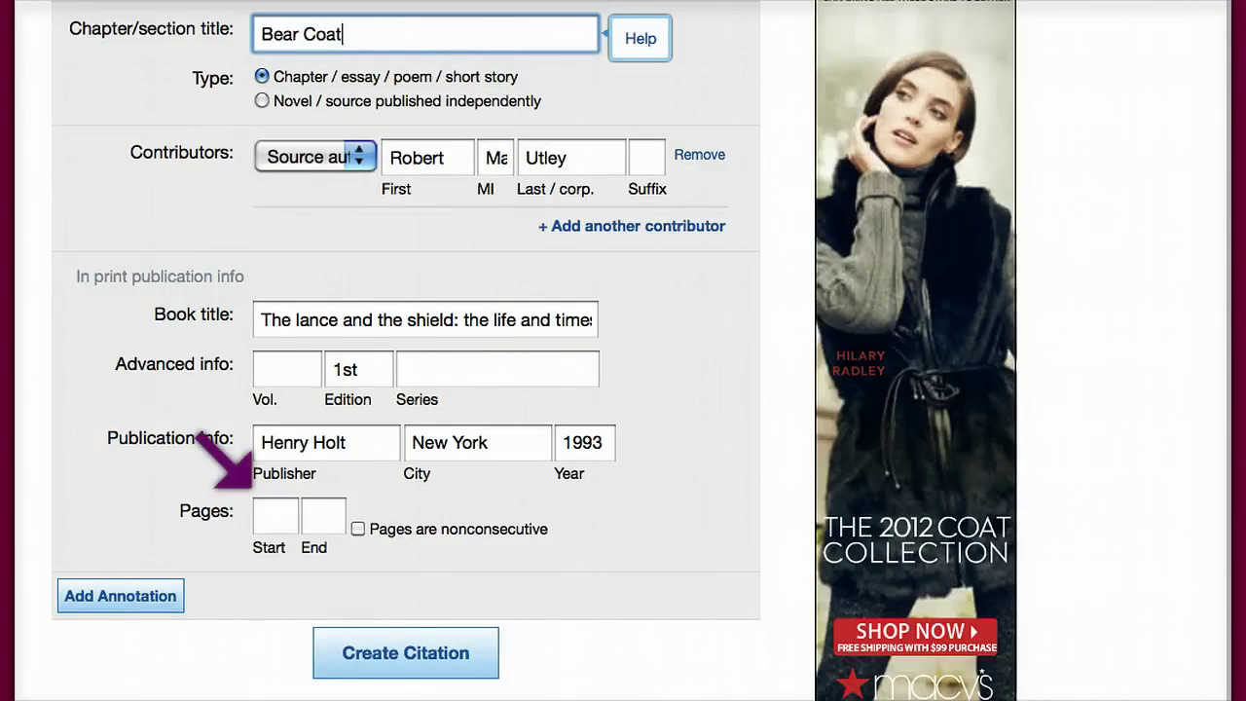
{"action": "left_click", "coordinate": [275, 515]}
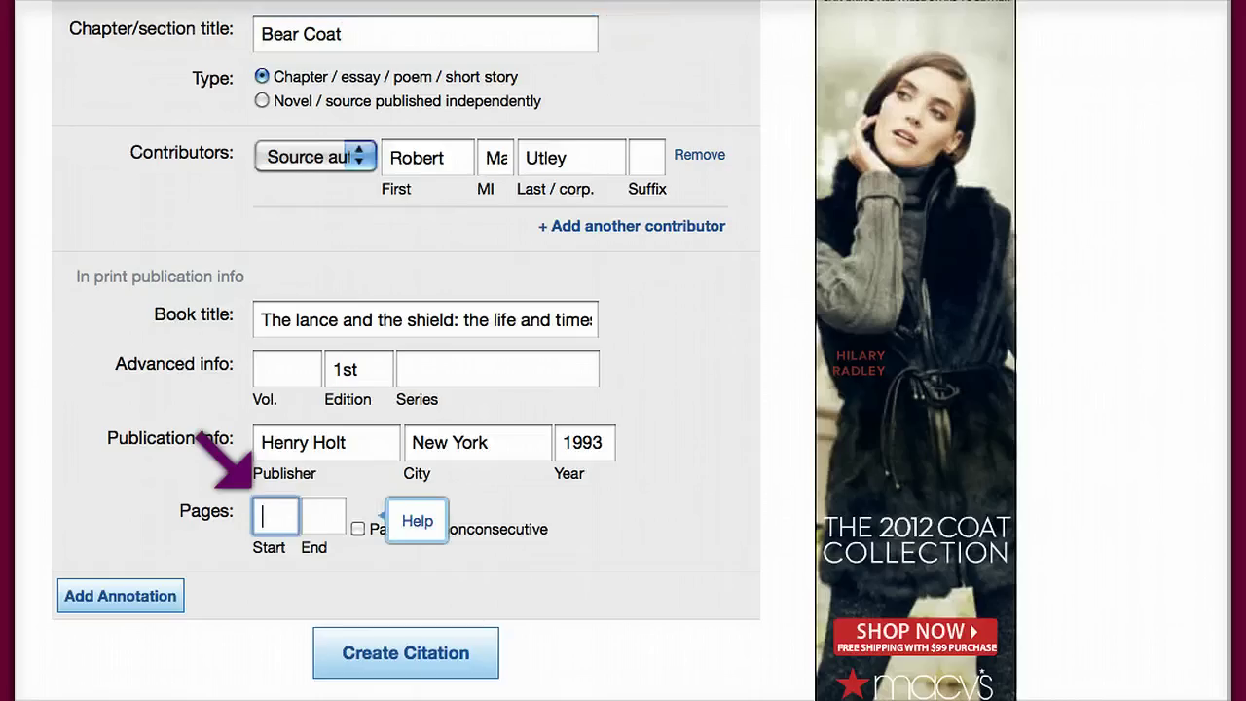
{"action": "type", "text": "1"}
{"action": "key", "text": "Down"}
{"action": "key", "text": "Return"}
{"action": "key", "text": "Tab"}
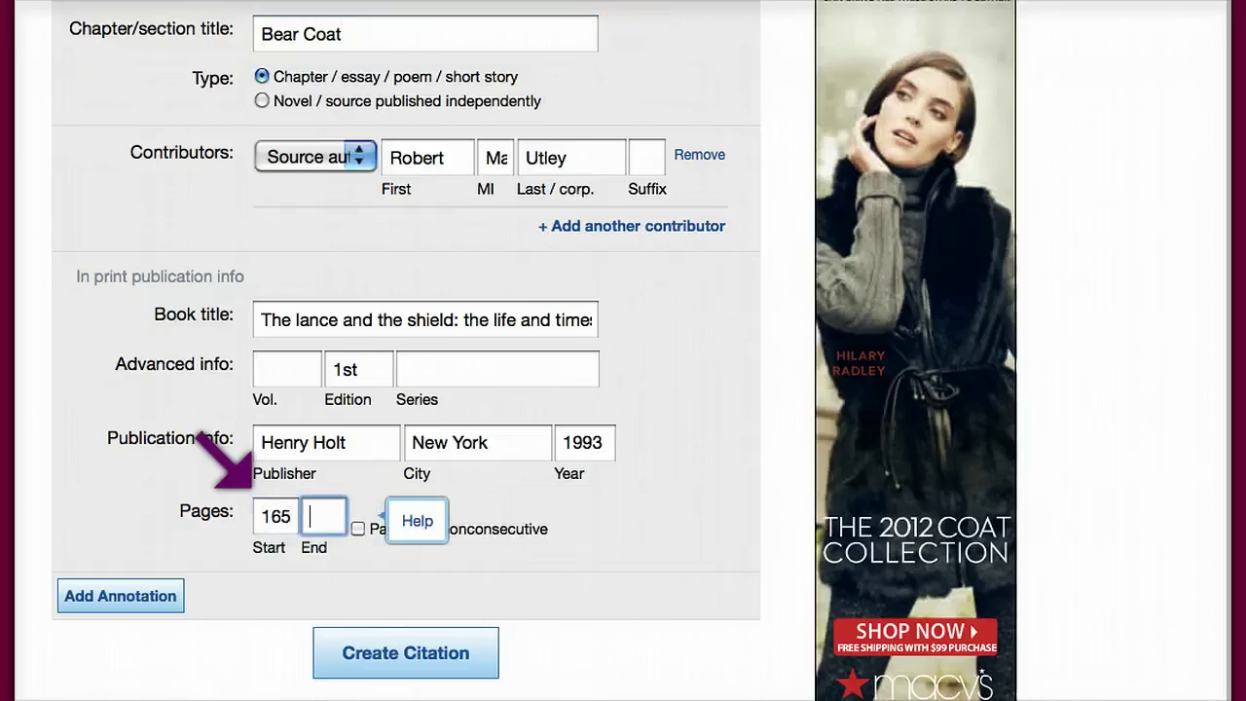
{"action": "type", "text": "1"}
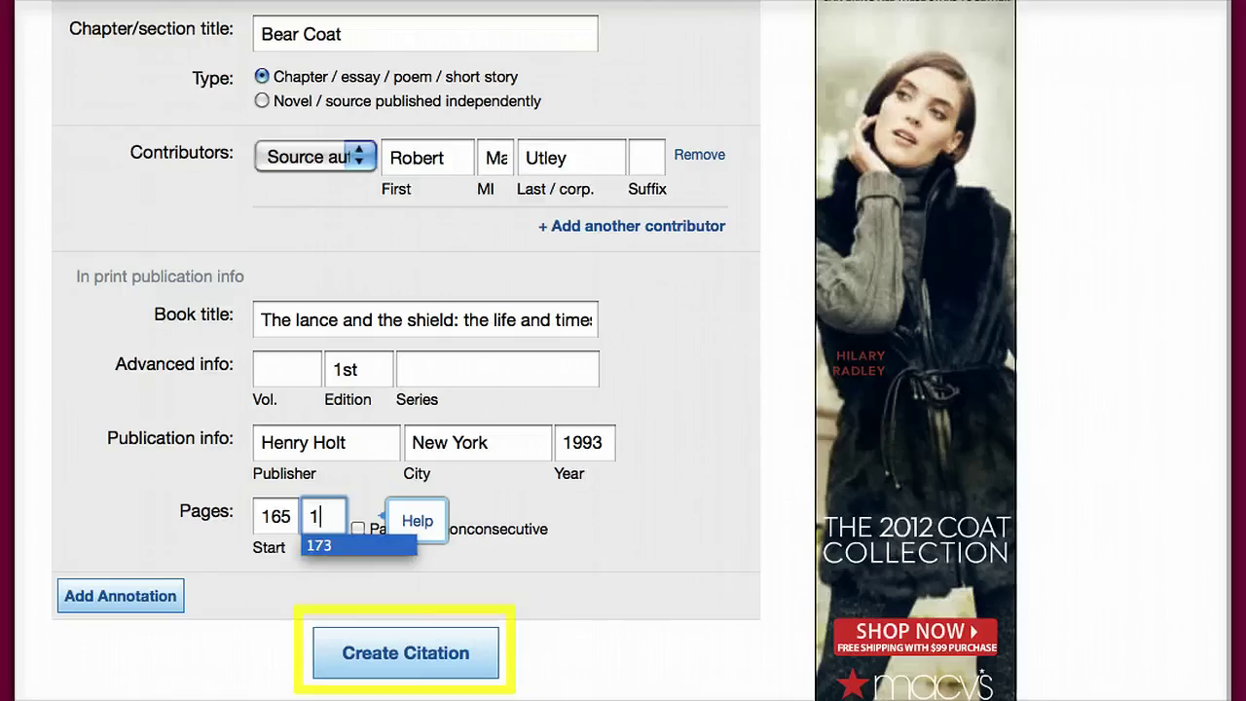
{"action": "key", "text": "Down"}
{"action": "key", "text": "Return"}
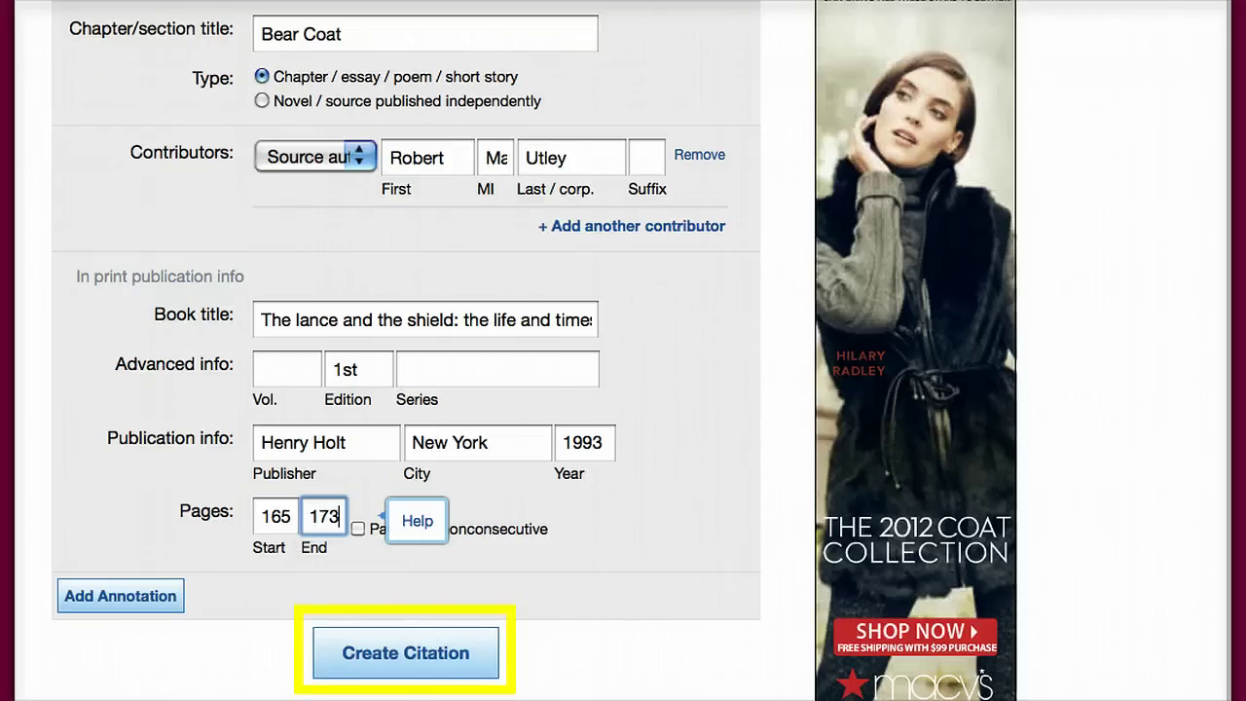
{"action": "left_click", "coordinate": [405, 653]}
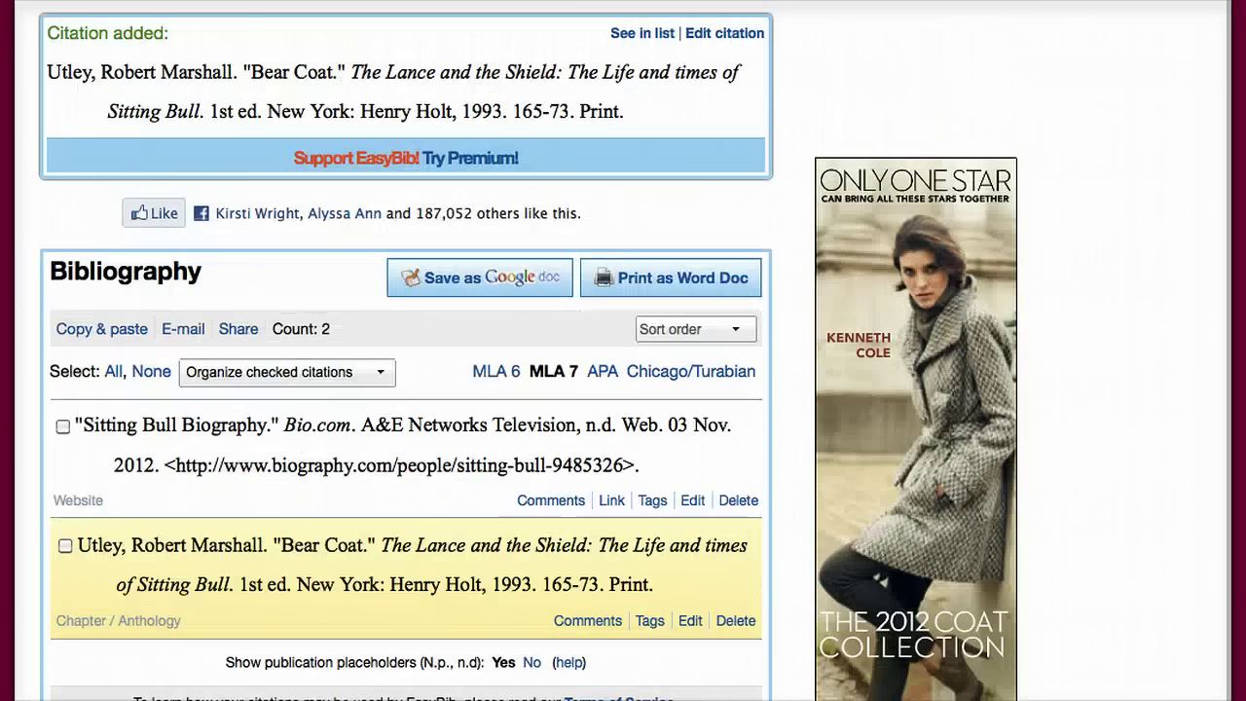